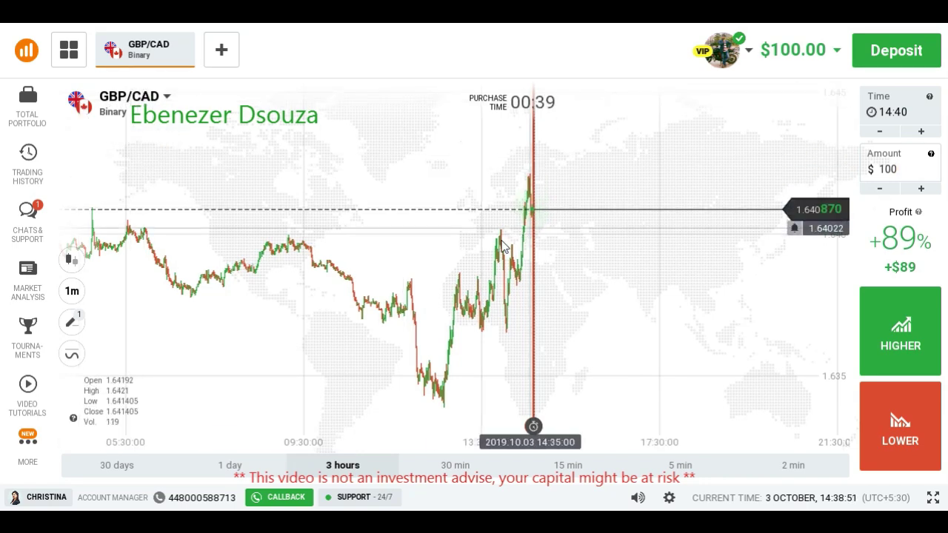
Buy a $100 LOWER option on GBP/CAD and follow the chart until expiry
scroll(592, 258, "up", 5)
scroll(562, 274, "up", 5)
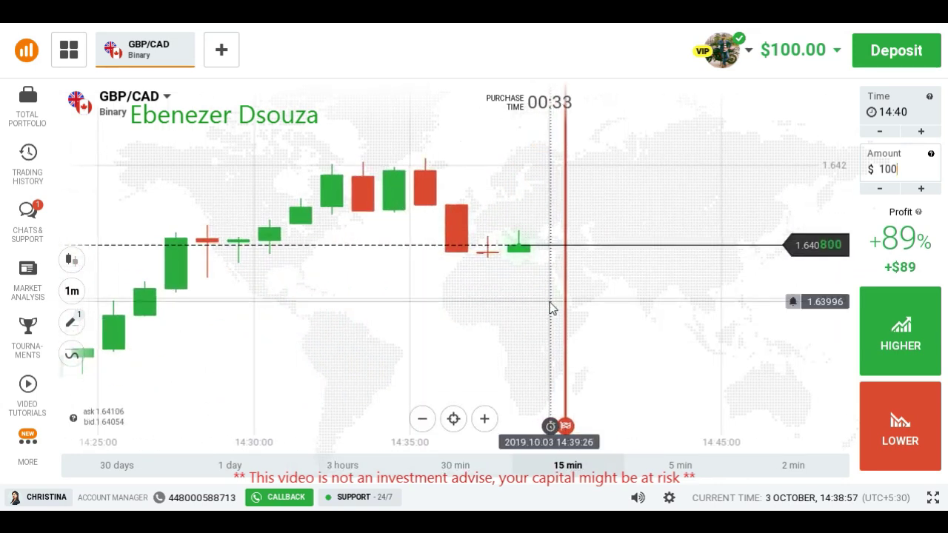
scroll(551, 308, "down", 4)
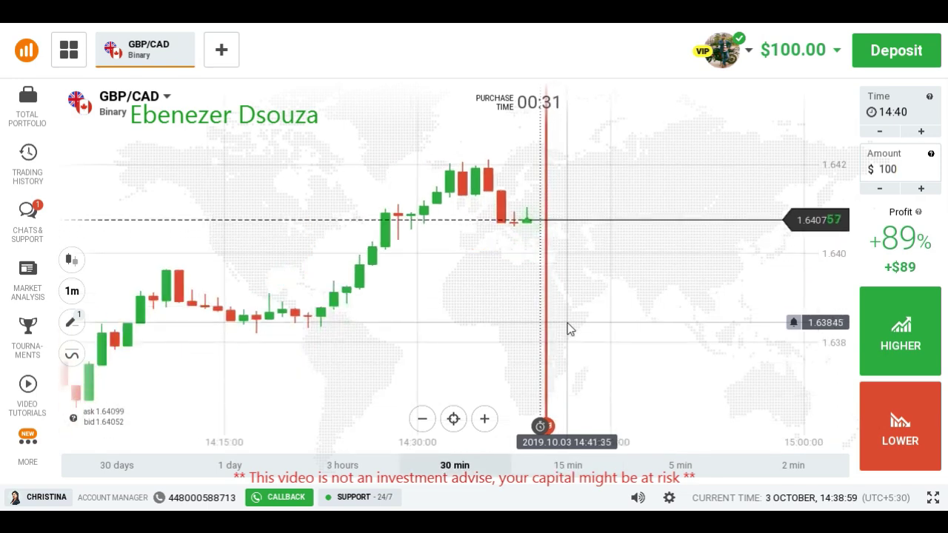
scroll(567, 324, "up", 6)
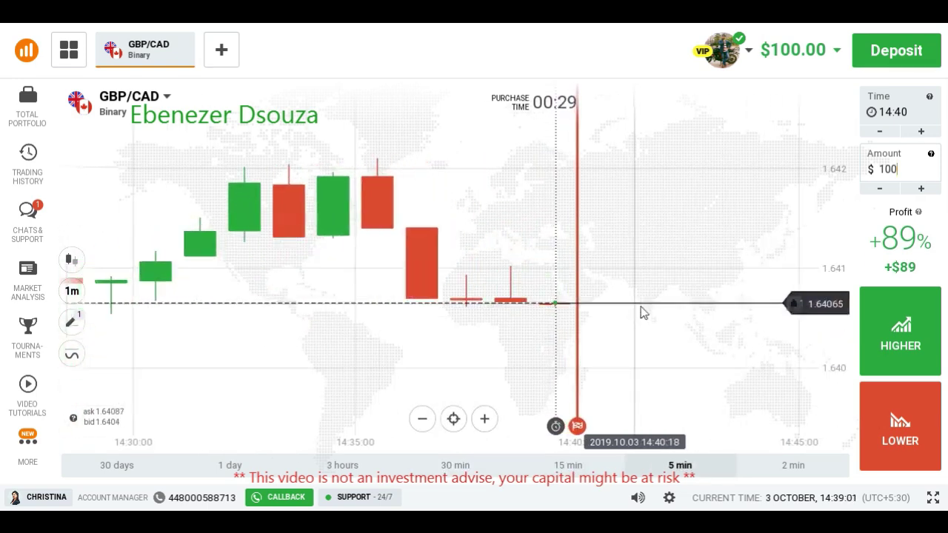
left_click(899, 426)
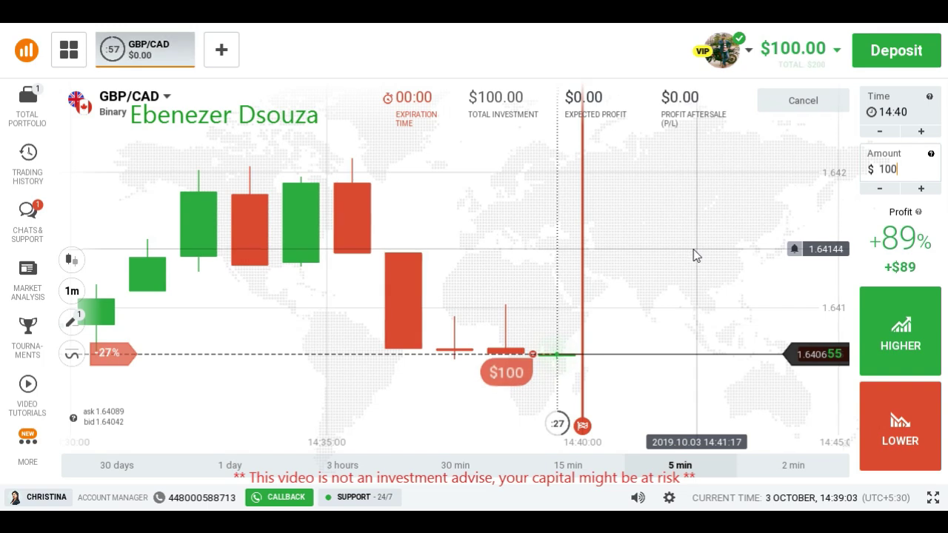
scroll(676, 258, "down", 3)
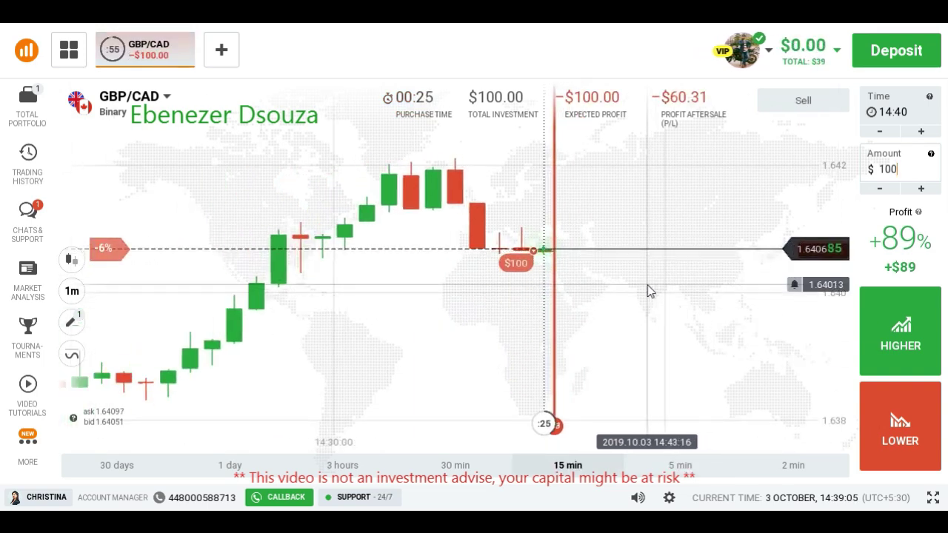
scroll(627, 321, "up", 3)
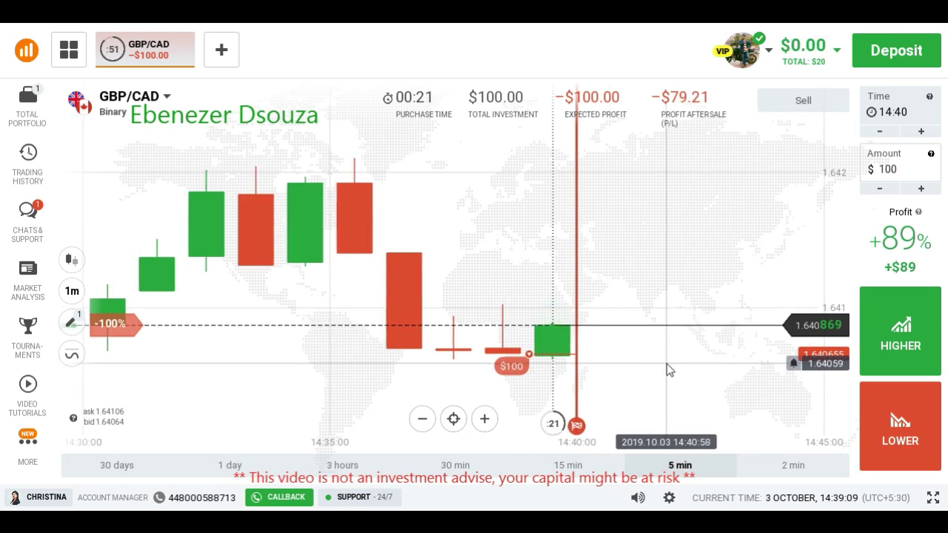
scroll(624, 299, "down", 3)
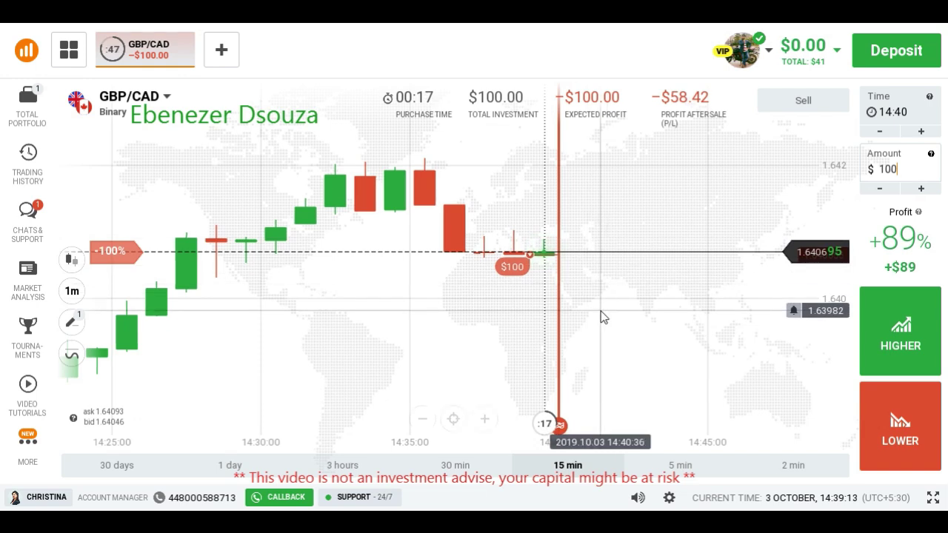
scroll(600, 319, "down", 2)
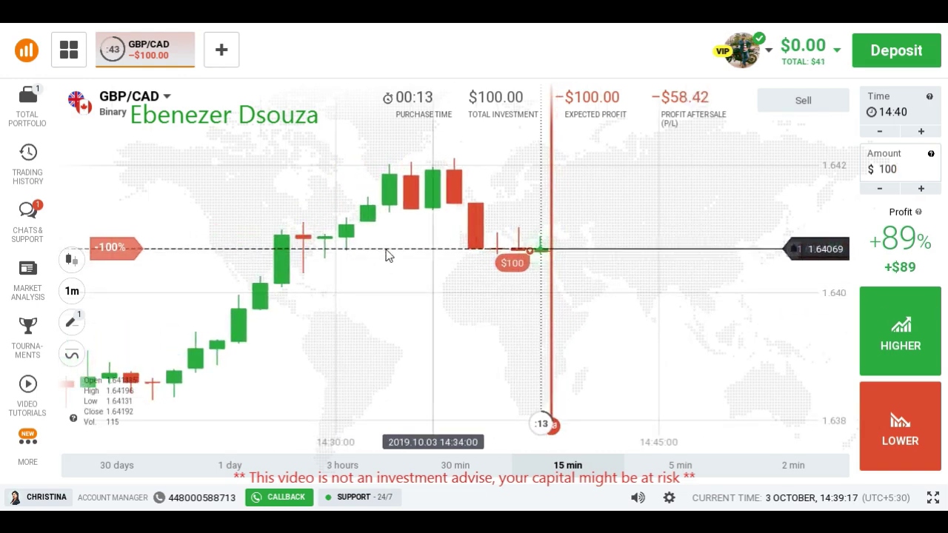
scroll(577, 331, "up", 1)
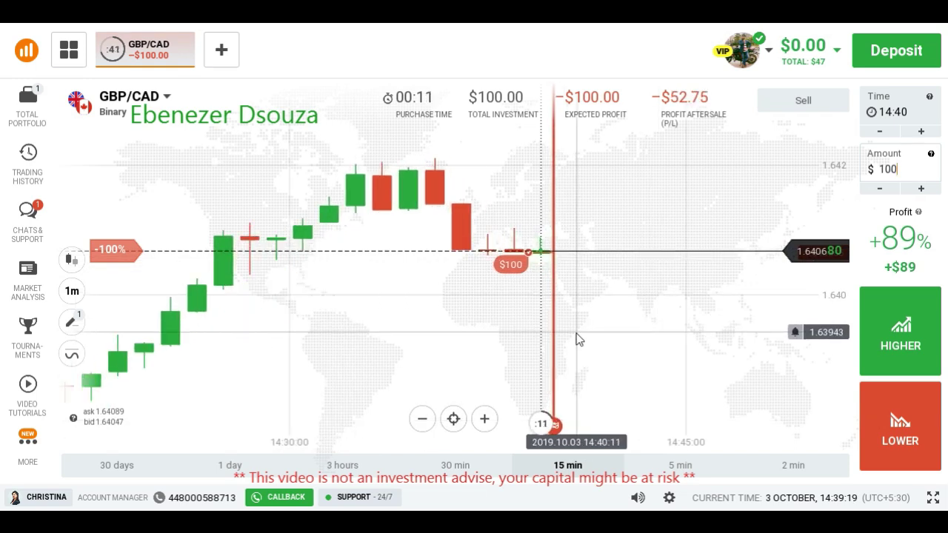
scroll(575, 333, "up", 1)
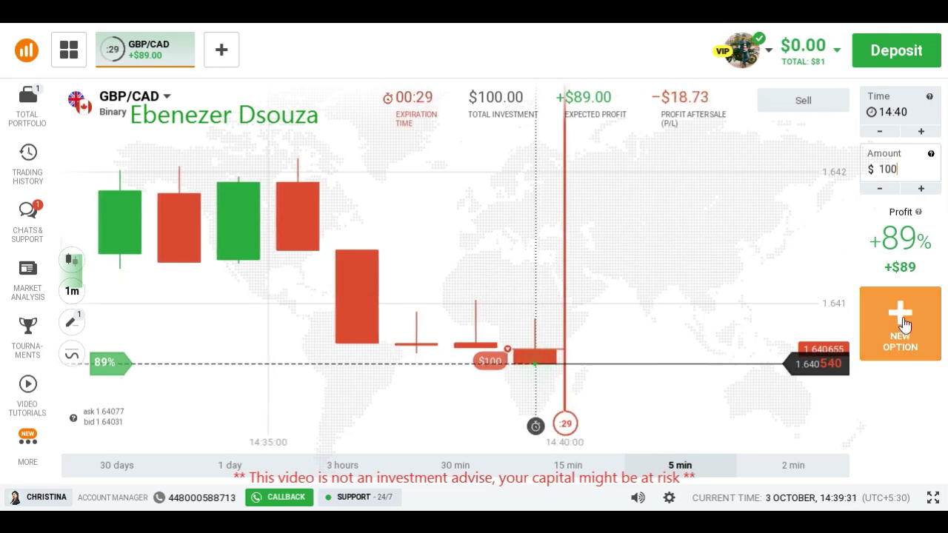
Open a new GBP/CAD binary option chart and zoom it out
left_click(899, 333)
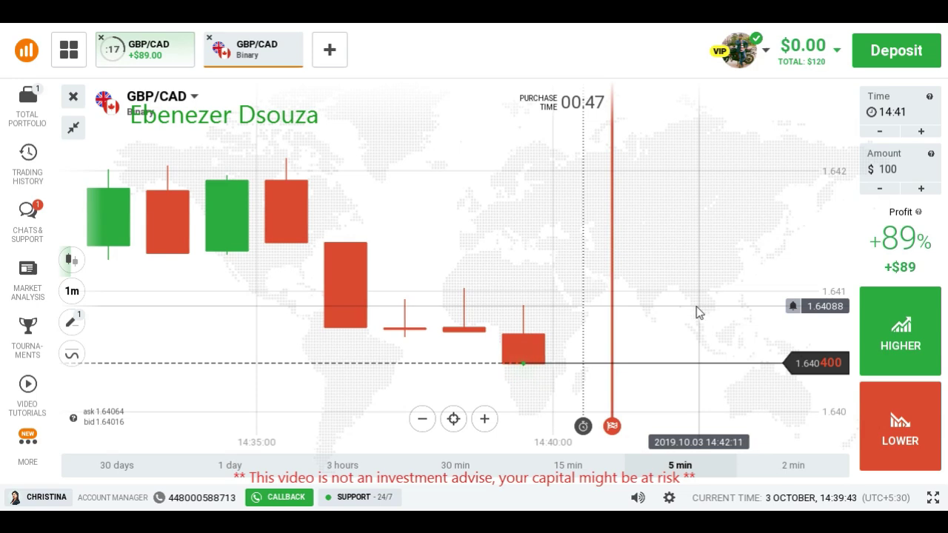
scroll(694, 311, "down", 2)
scroll(692, 311, "down", 2)
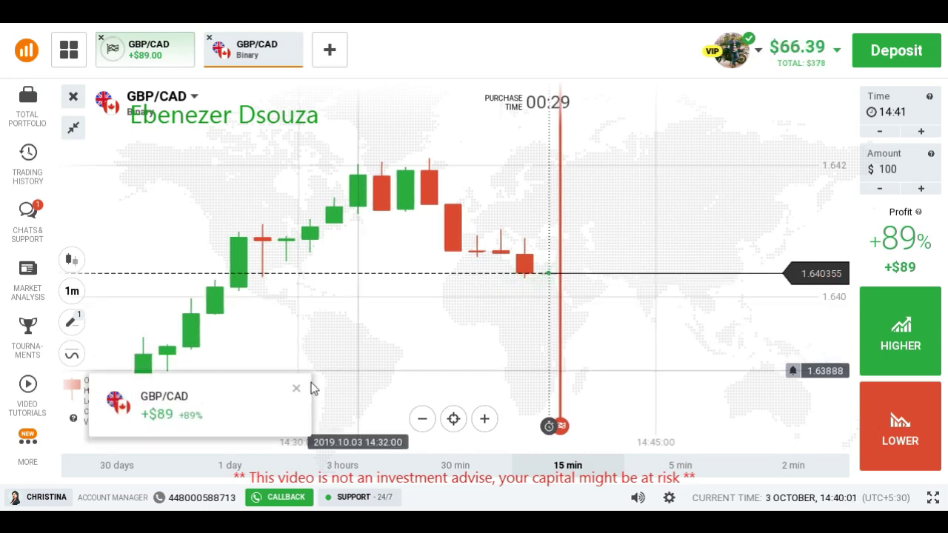
Dismiss the +$89 trade result and set the amount to the $189 balance preset
left_click(296, 386)
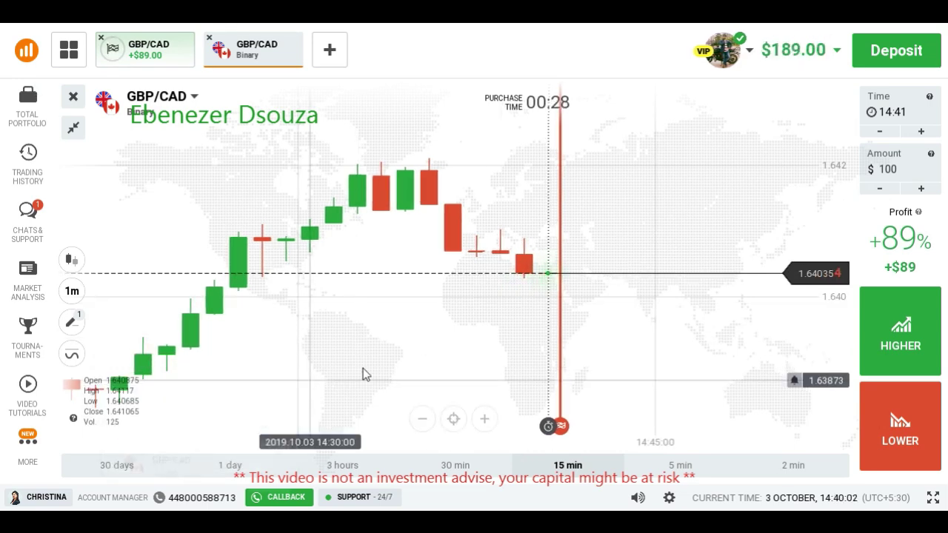
left_click(907, 170)
left_click(818, 318)
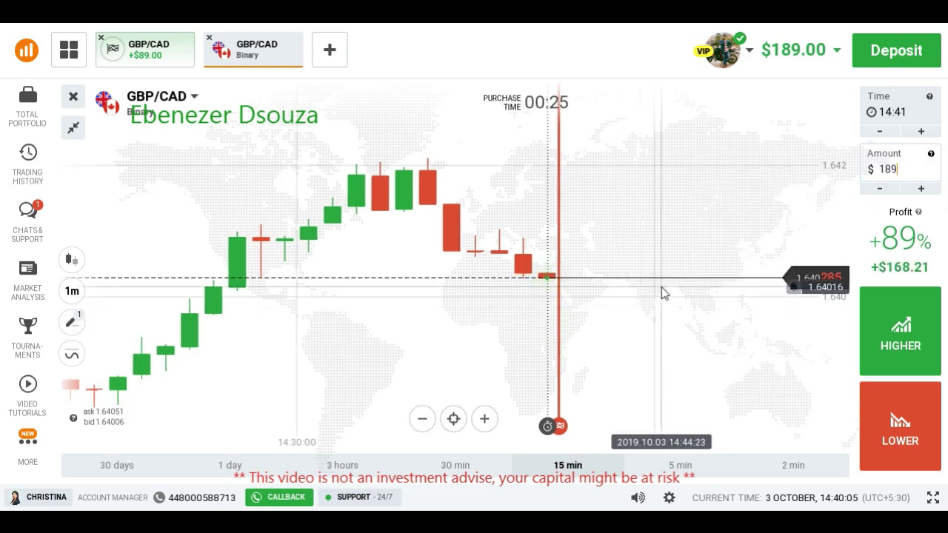
scroll(662, 291, "down", 3)
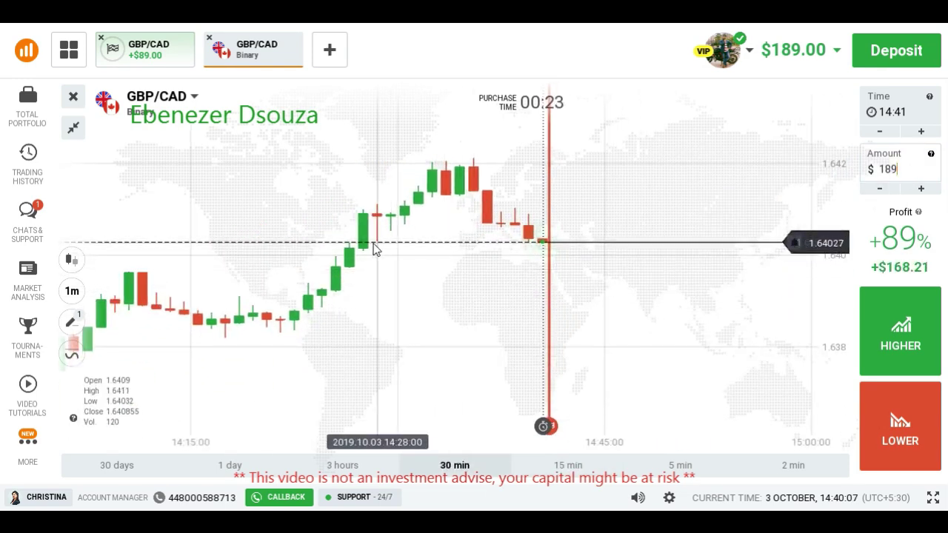
scroll(601, 317, "up", 2)
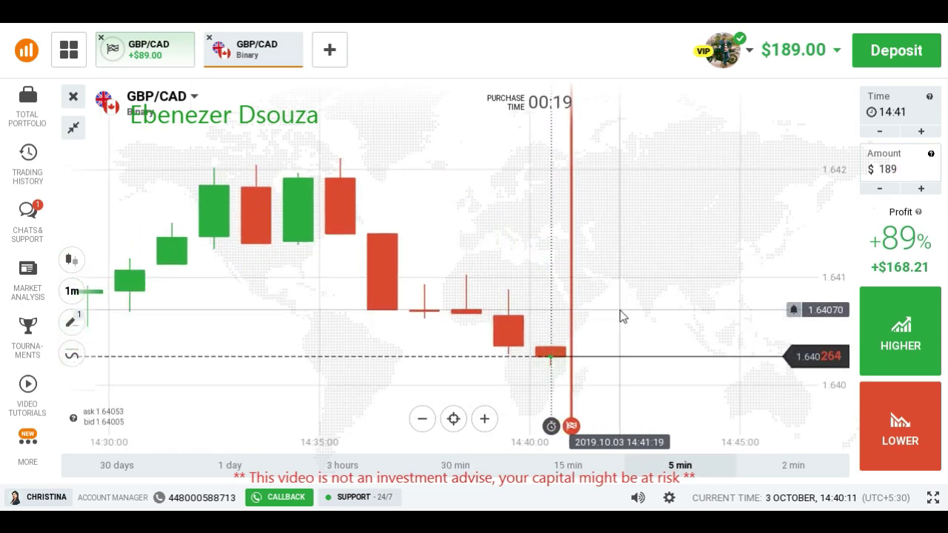
scroll(642, 296, "down", 1)
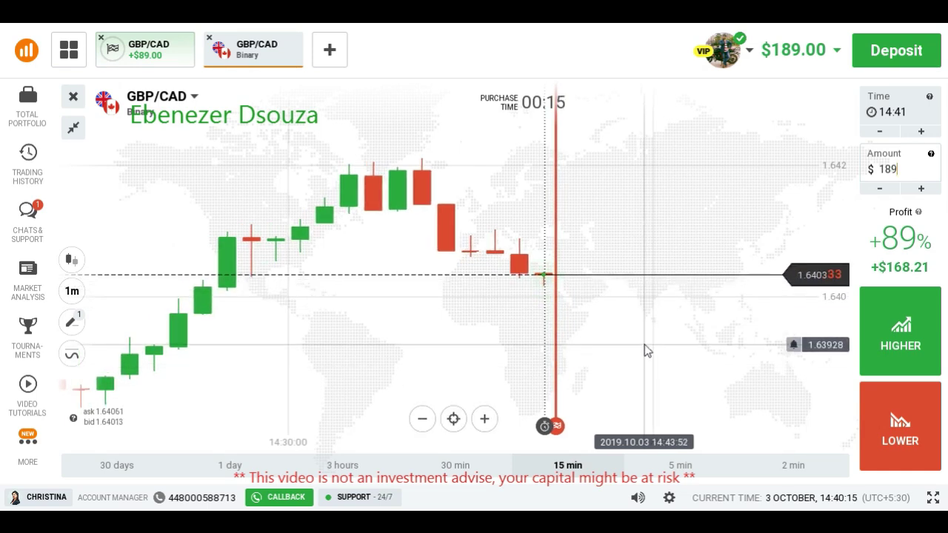
scroll(644, 345, "down", 1)
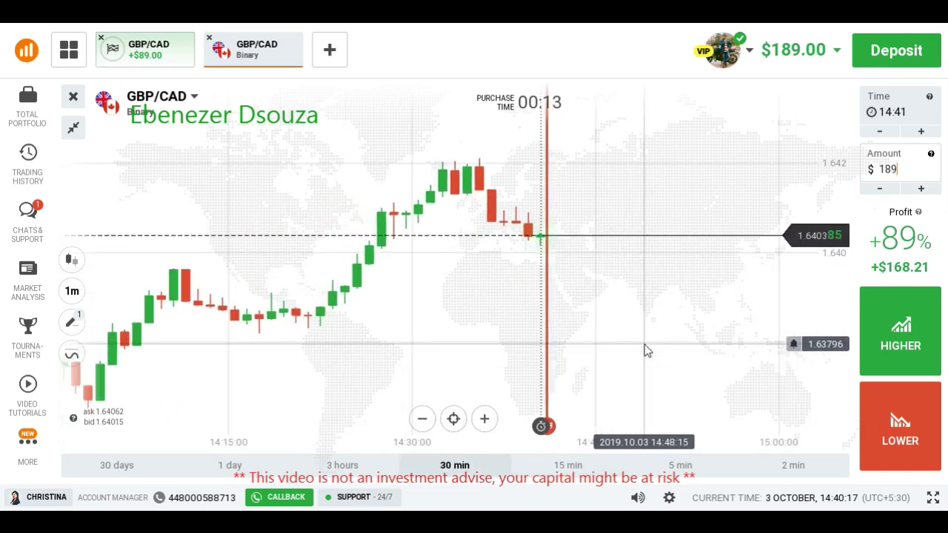
scroll(644, 344, "up", 1)
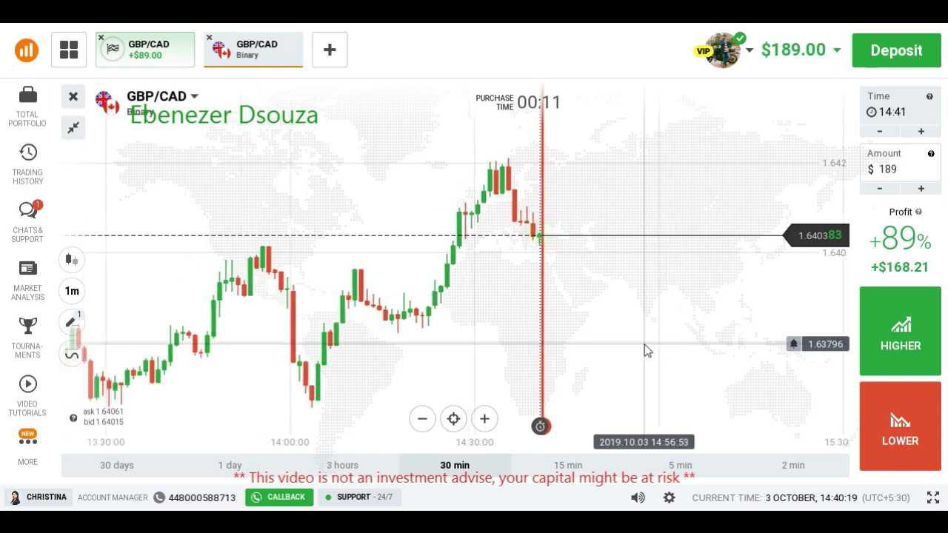
scroll(644, 344, "up", 2)
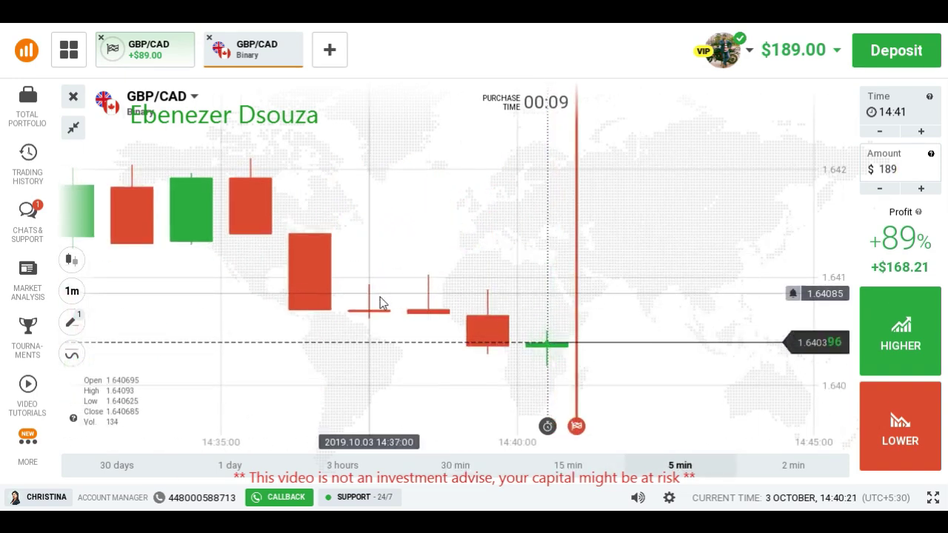
scroll(635, 303, "down", 1)
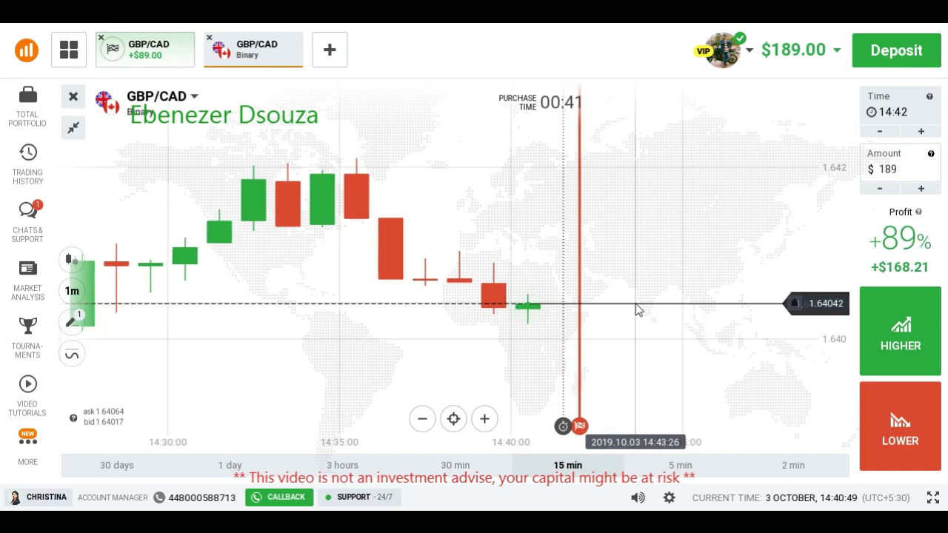
scroll(638, 309, "down", 5)
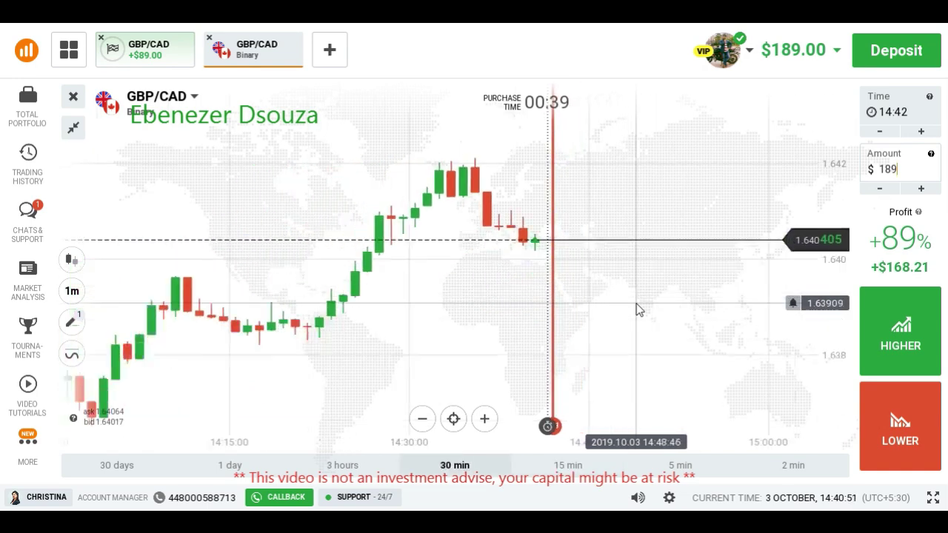
scroll(638, 310, "up", 8)
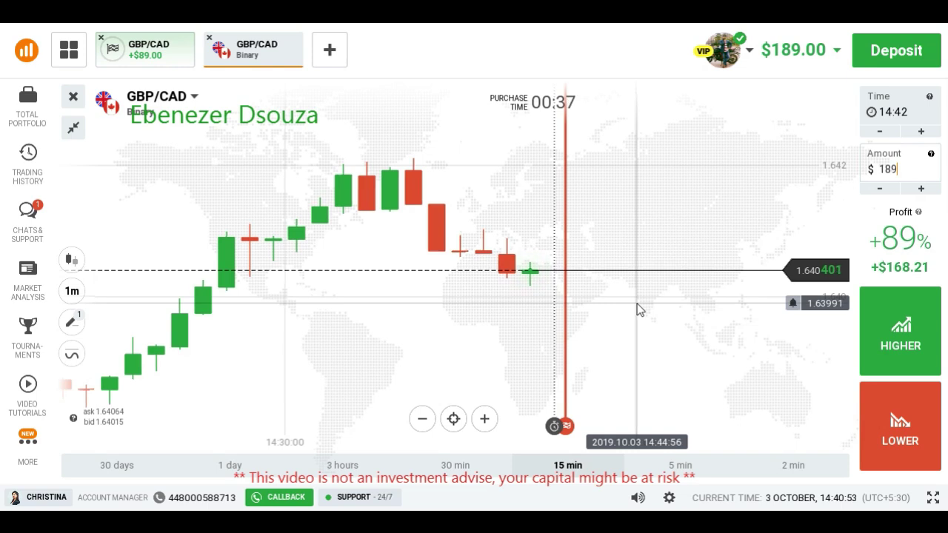
scroll(638, 309, "up", 3)
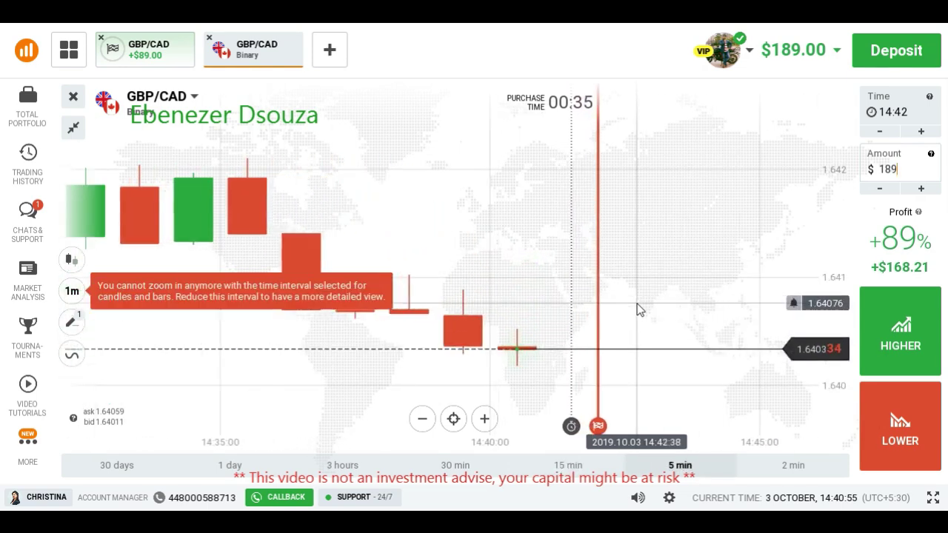
scroll(663, 322, "down", 3)
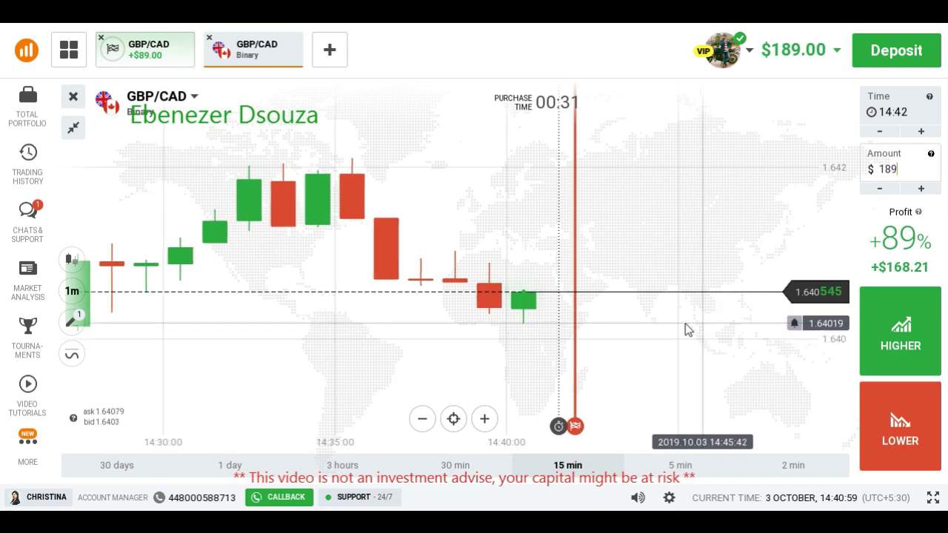
scroll(637, 317, "down", 2)
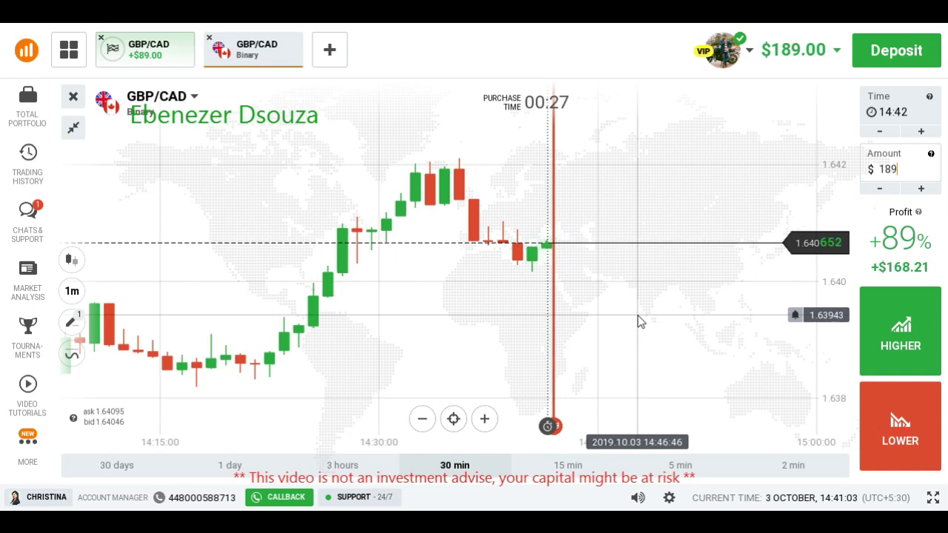
scroll(640, 321, "up", 1)
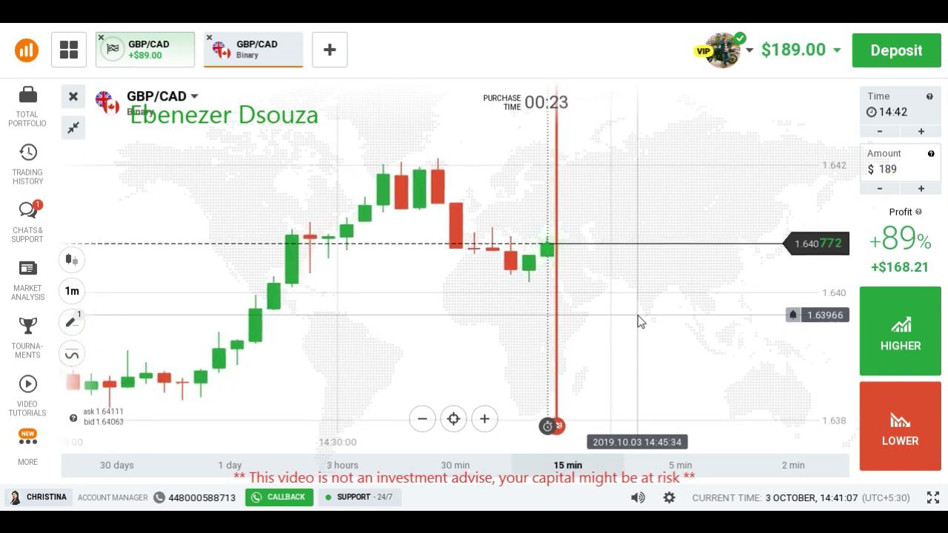
scroll(461, 334, "up", 2)
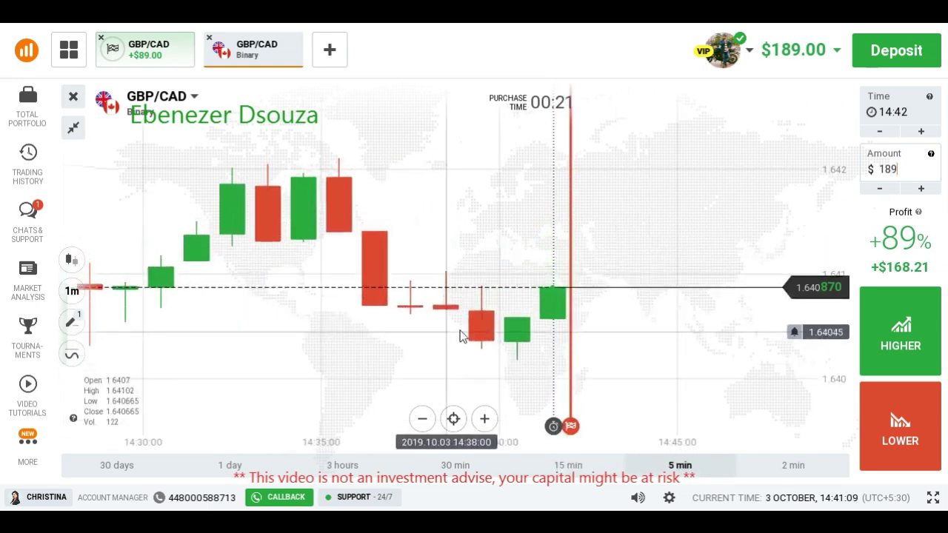
scroll(499, 243, "down", 2)
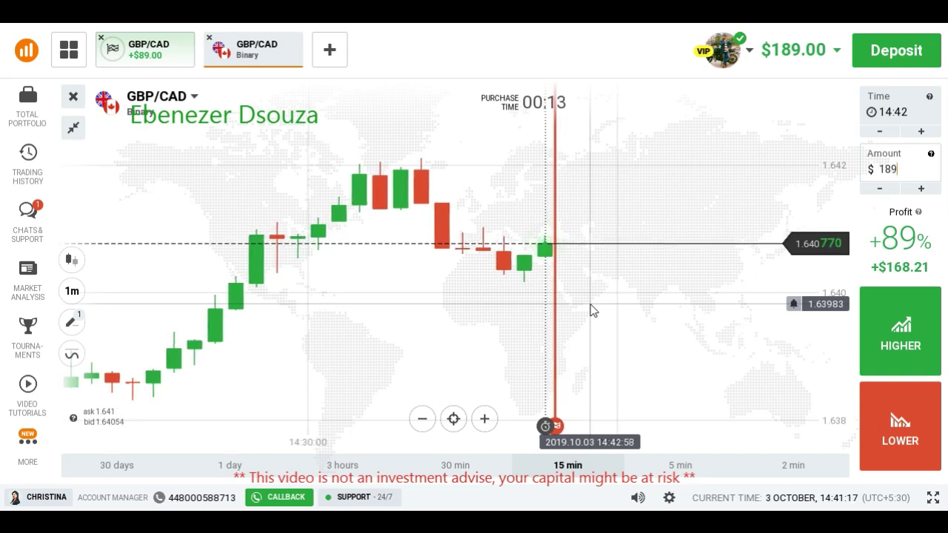
scroll(590, 311, "up", 3)
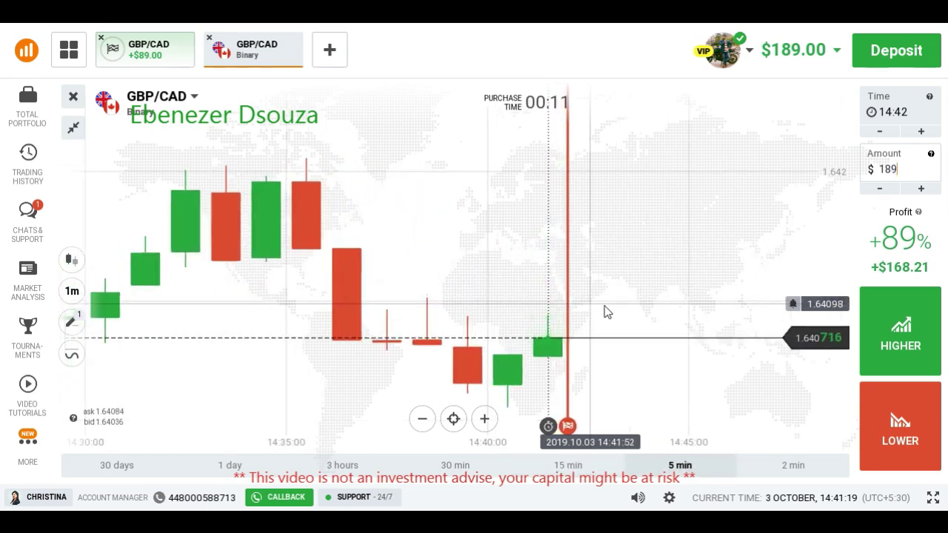
scroll(613, 308, "up", 1)
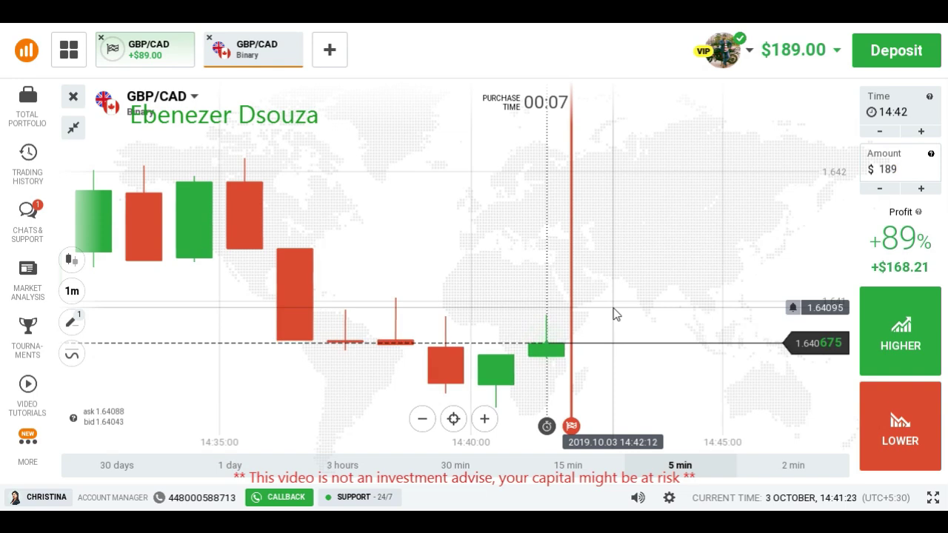
scroll(612, 313, "down", 2)
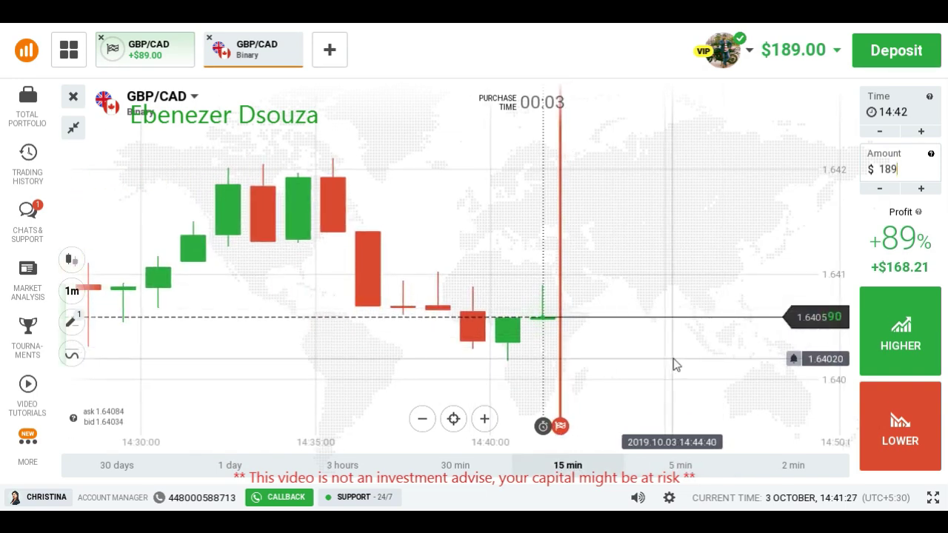
Buy the $189 GBP/CAD option with Shift+W and follow it to a +$168.21 settlement
key("shift+w")
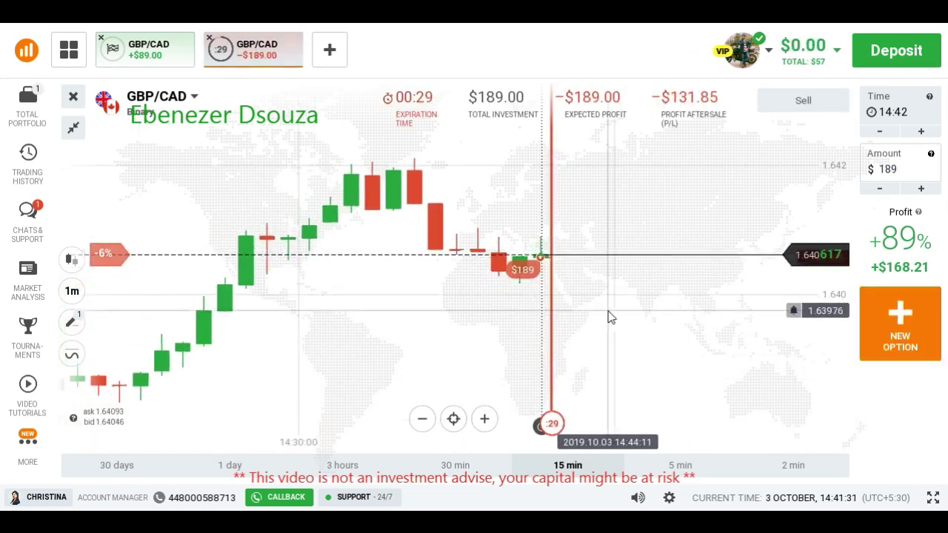
scroll(604, 316, "up", 2)
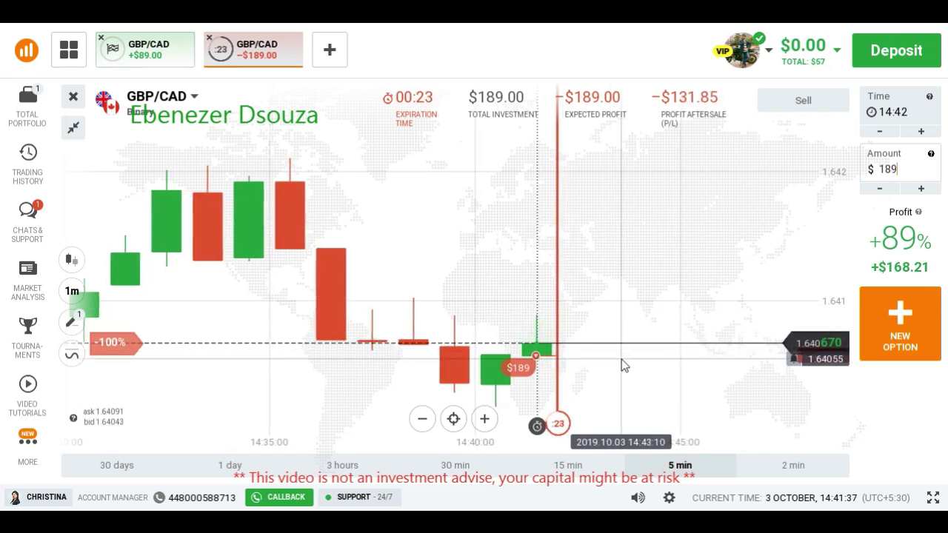
scroll(622, 362, "down", 2)
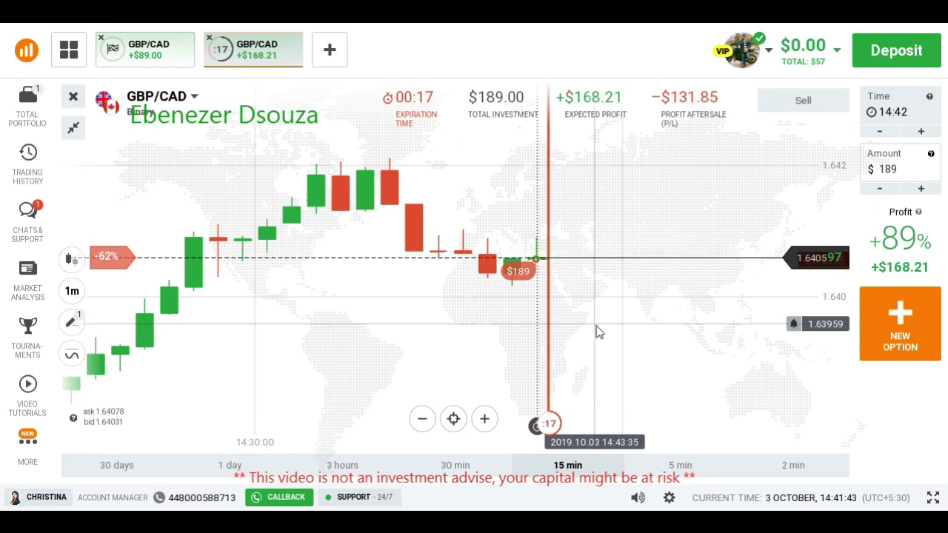
scroll(602, 331, "up", 2)
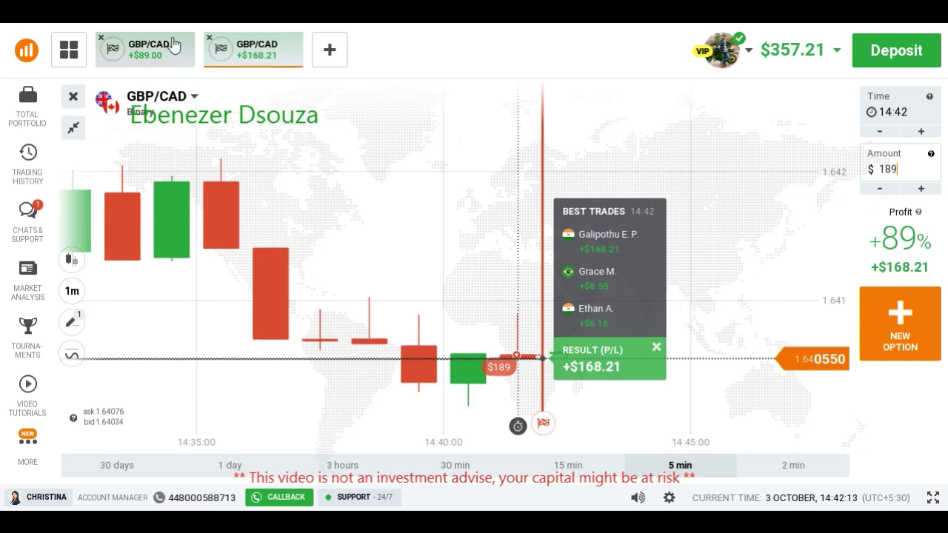
left_click(140, 64)
scroll(492, 262, "down", 3)
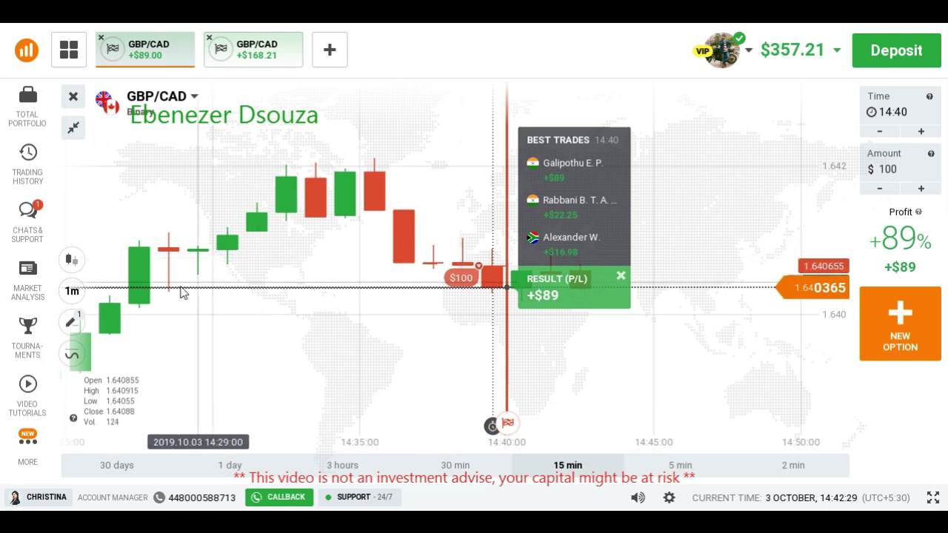
left_click(263, 53)
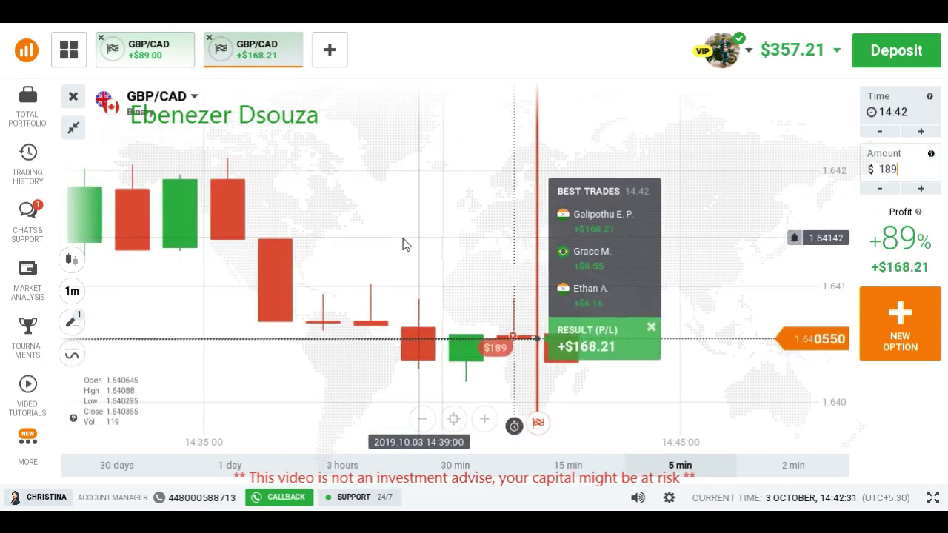
scroll(414, 303, "down", 3)
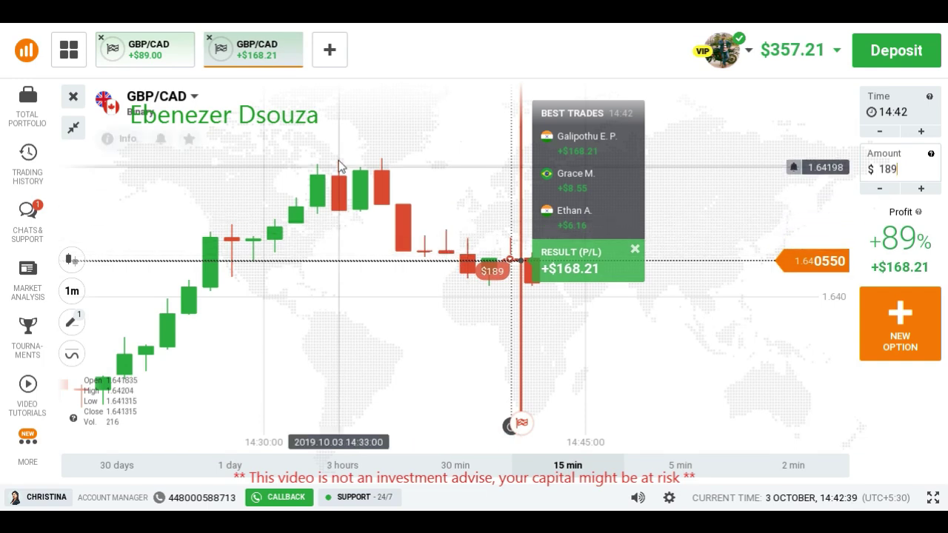
scroll(518, 294, "up", 4)
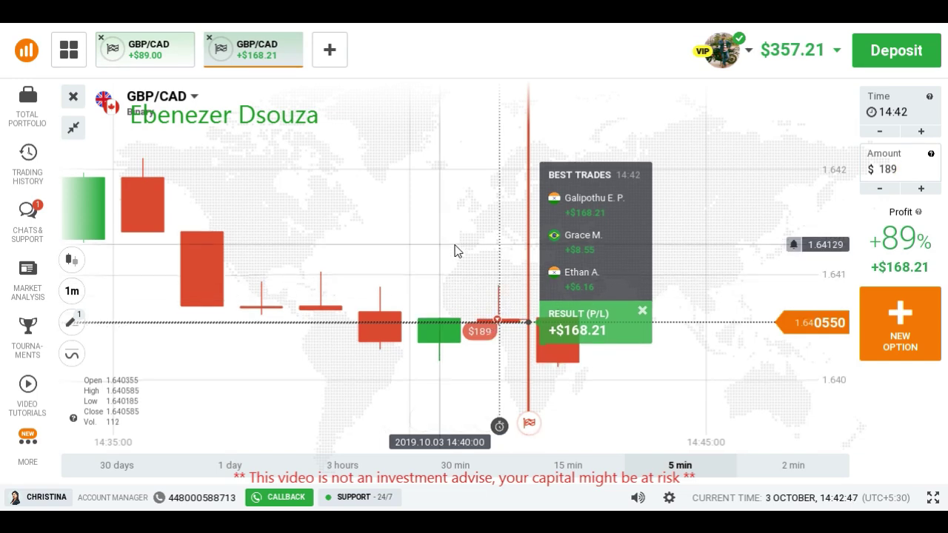
scroll(455, 249, "down", 3)
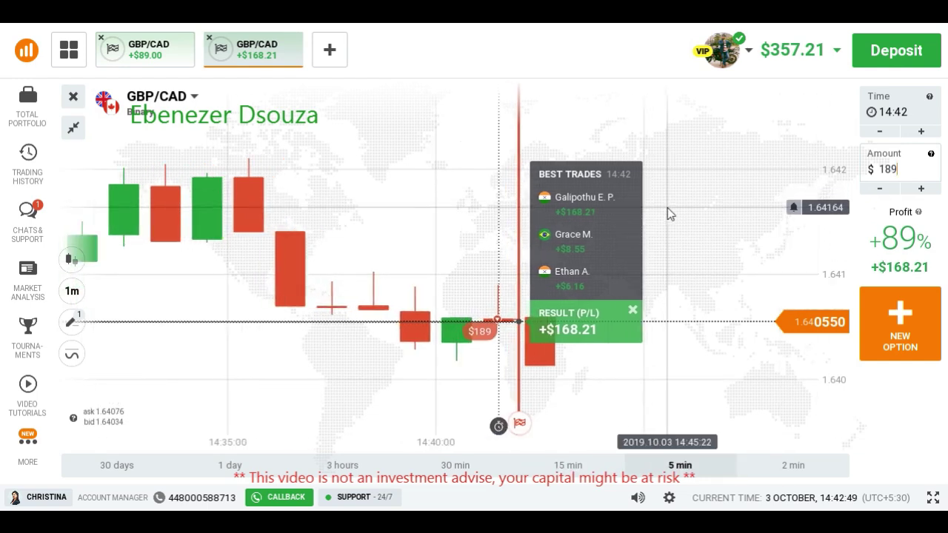
scroll(668, 211, "down", 3)
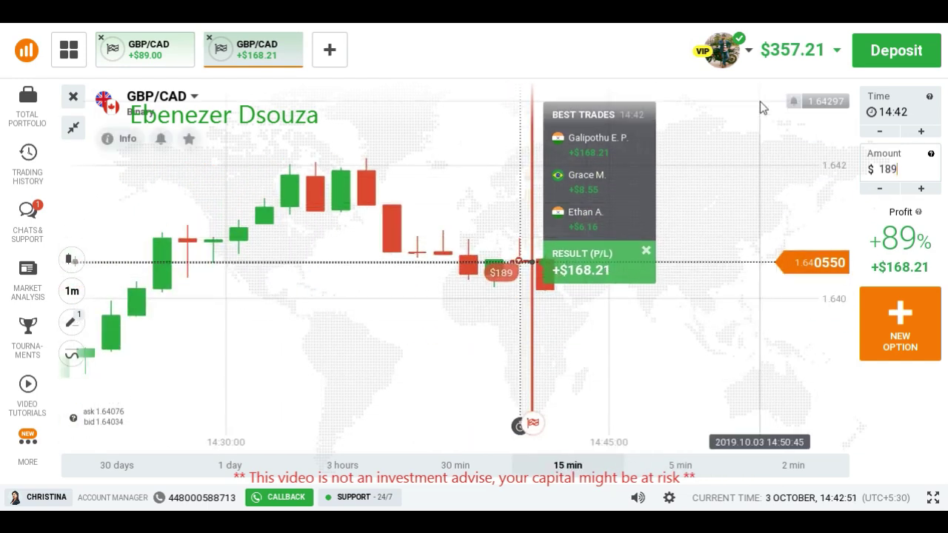